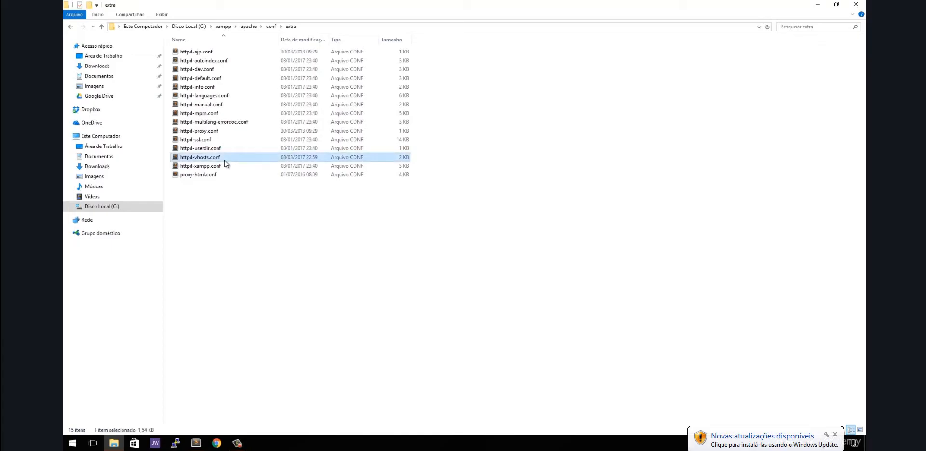
# Open httpd-vhosts.conf in Sublime Text and paste a copy of the dummy-host2 VirtualHost block at the end, without the opening tag's ##
pyautogui.click(243, 177)
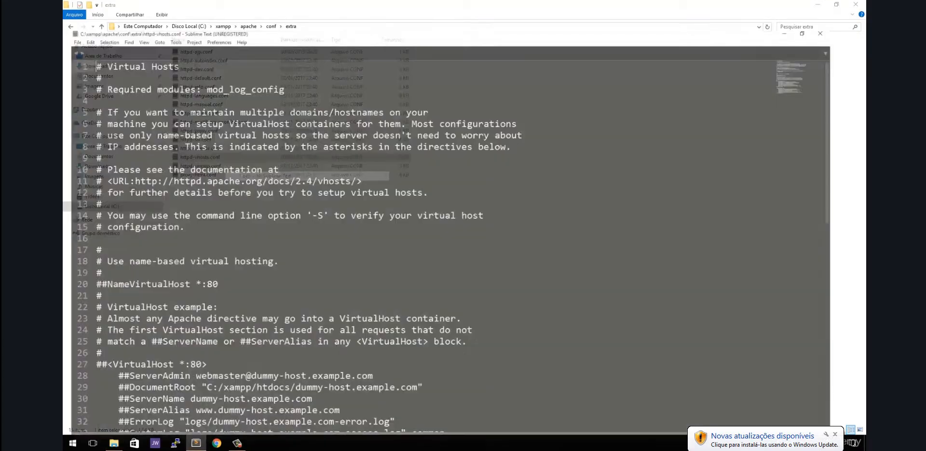
pyautogui.scroll(-5, 242, 175)
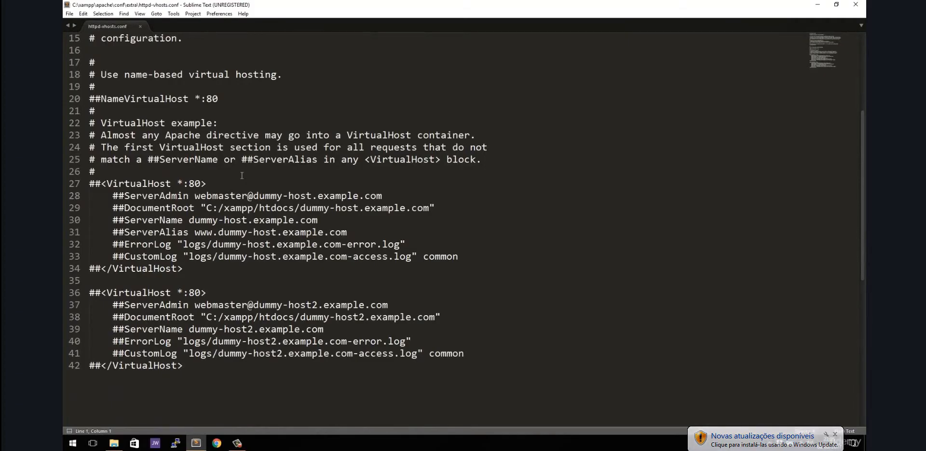
pyautogui.moveTo(195, 367); pyautogui.dragTo(106, 295)
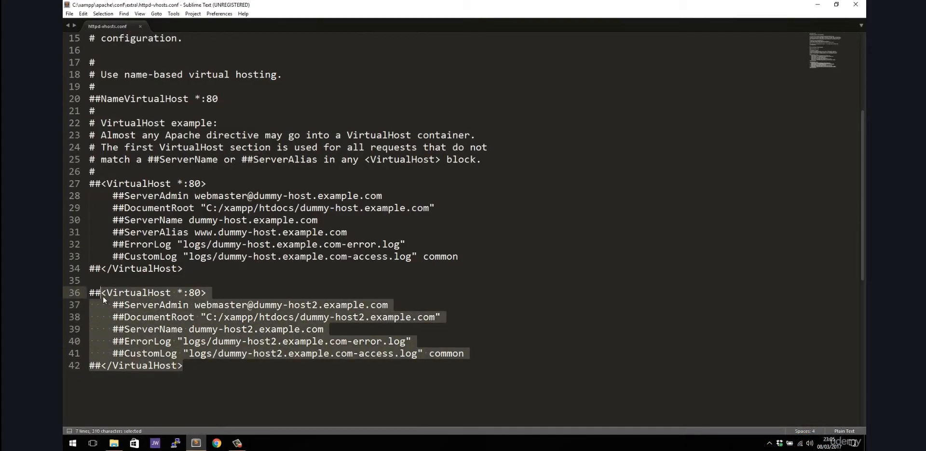
pyautogui.hotkey('ctrl', 'c')
pyautogui.press('Right')
pyautogui.press('Return')
pyautogui.press('Return')
pyautogui.hotkey('ctrl', 'v')
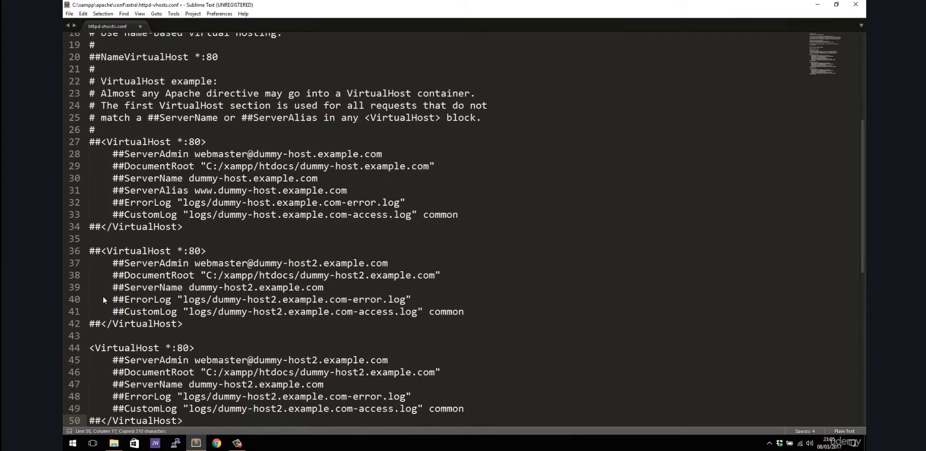
# Uncomment the closing VirtualHost tag and the ServerAdmin line of the copied block by removing their ## prefixes
pyautogui.press('Home')
pyautogui.press('Delete')
pyautogui.press('Delete')
pyautogui.press('Up')
pyautogui.press('Up')
pyautogui.press('Up')
pyautogui.press('Up')
pyautogui.press('Up')
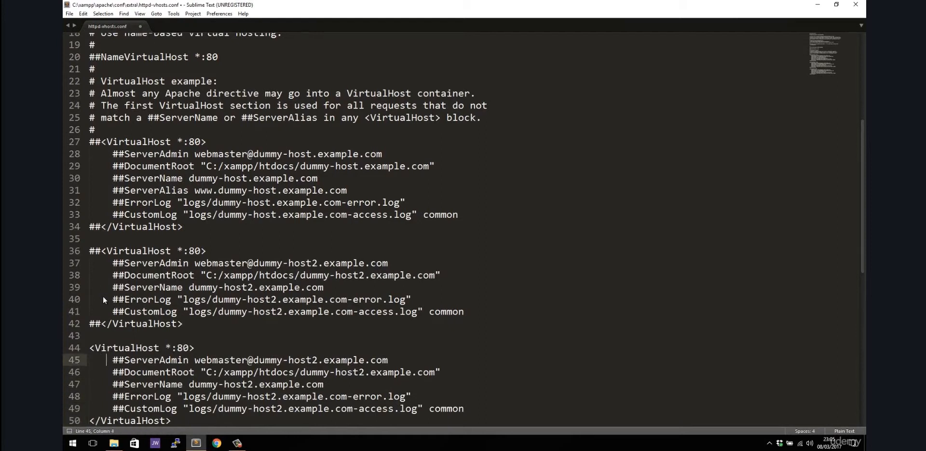
pyautogui.press('BackSpace')
pyautogui.press('Delete')
pyautogui.press('Down')
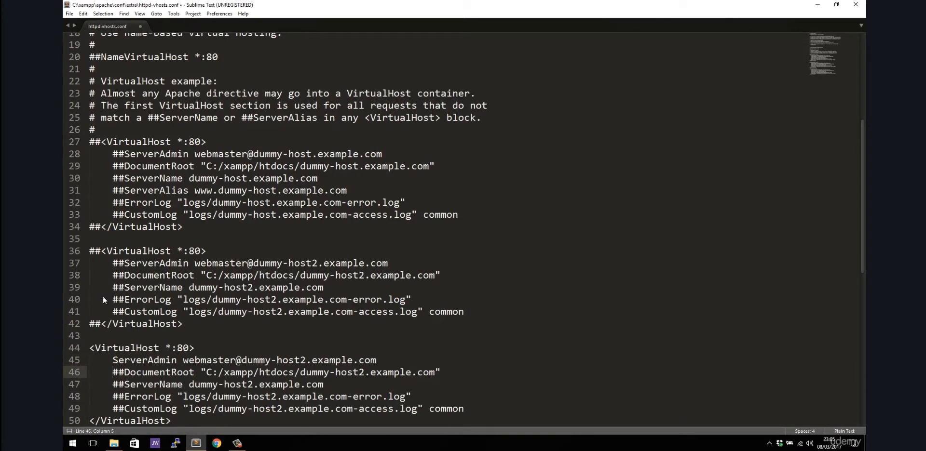
# Remove the ## prefixes from the DocumentRoot and ServerName lines in the copied VirtualHost block
pyautogui.press('Delete')
pyautogui.press('Delete')
pyautogui.press('Down')
pyautogui.press('Delete')
pyautogui.press('Delete')
pyautogui.press('Delete')
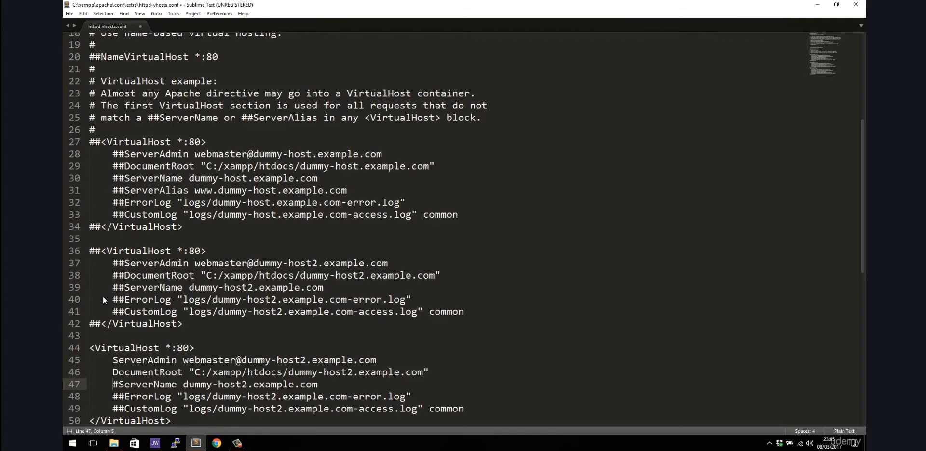
pyautogui.write('S')
pyautogui.press('Down')
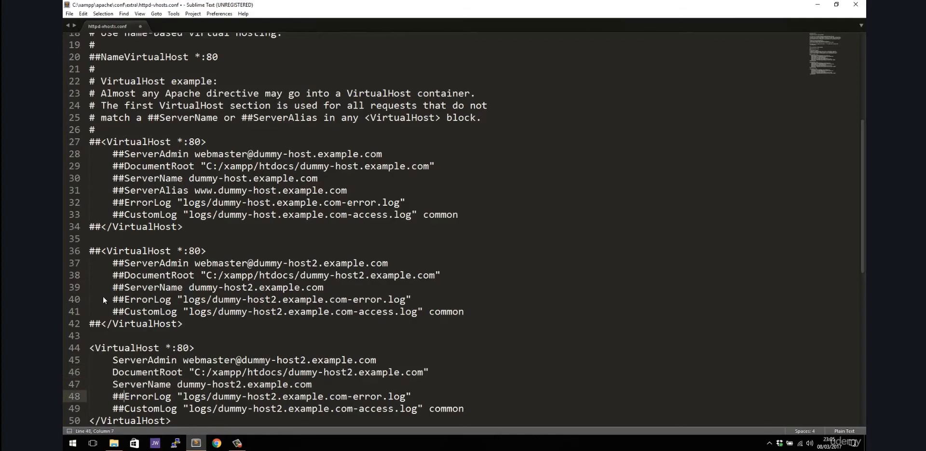
# Uncomment the ErrorLog and CustomLog lines of the copied VirtualHost block
pyautogui.press('Delete')
pyautogui.press('Delete')
pyautogui.press('Down')
pyautogui.press('Delete')
pyautogui.press('Delete')
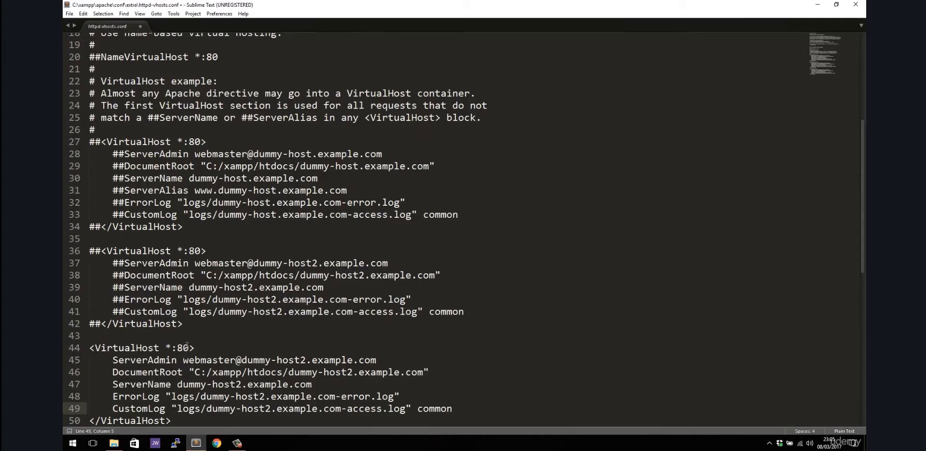
# Examine the port in the opening tag and the ServerAdmin address of the new VirtualHost block
pyautogui.moveTo(166, 347); pyautogui.dragTo(176, 347)
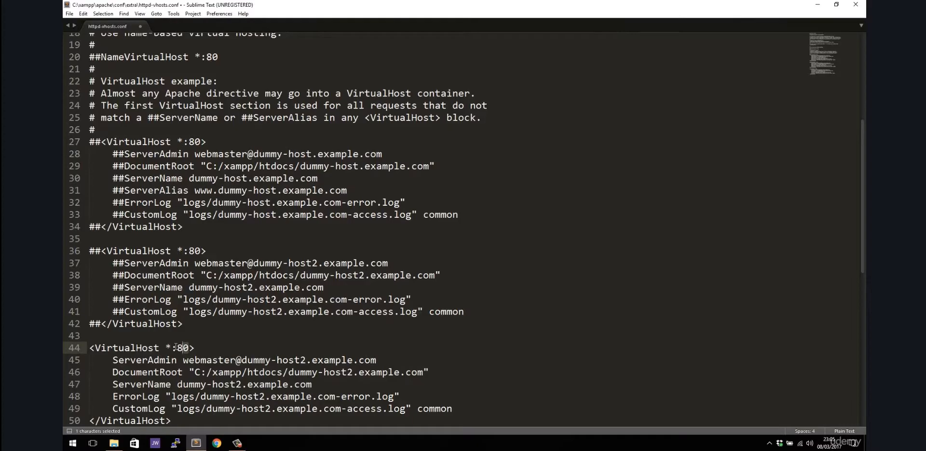
pyautogui.moveTo(182, 360); pyautogui.dragTo(387, 359)
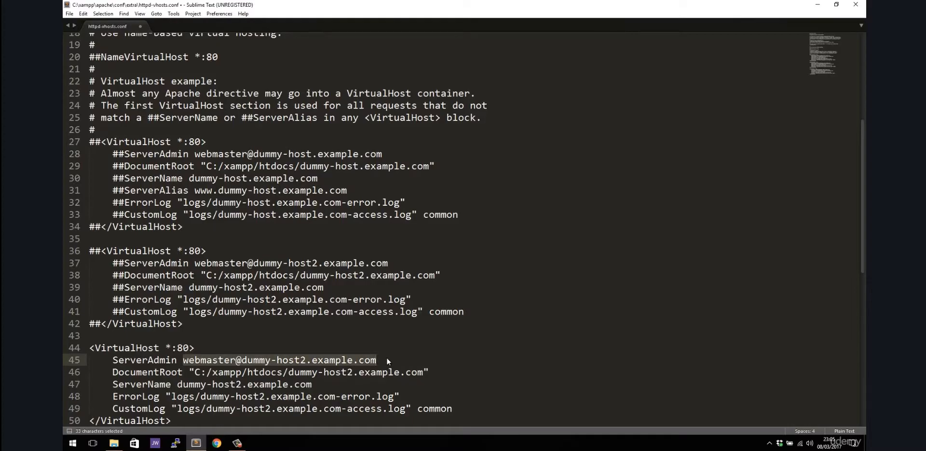
pyautogui.press('Down')
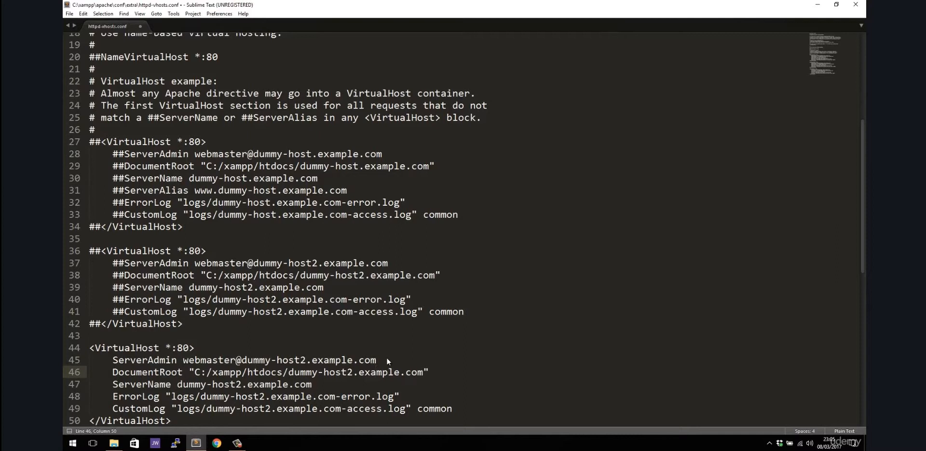
# Switch to File Explorer and go to the htdocs folder inside C:\xampp
pyautogui.click(114, 443)
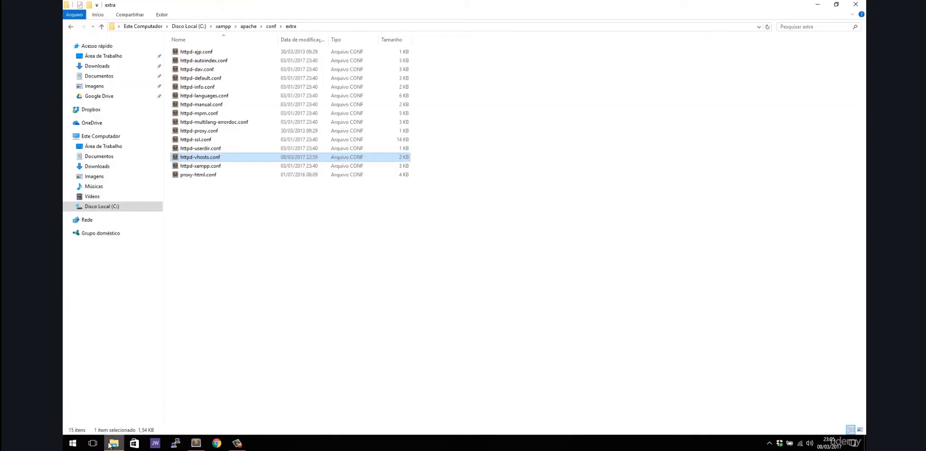
pyautogui.click(228, 265)
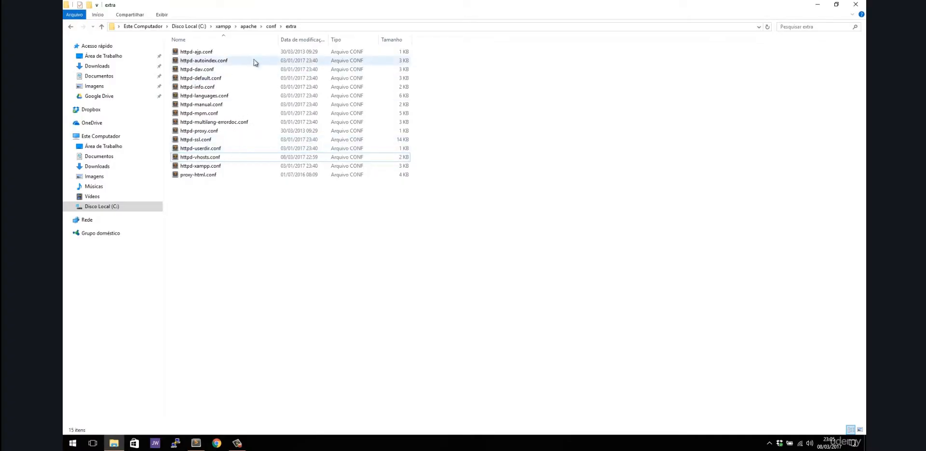
pyautogui.click(202, 29)
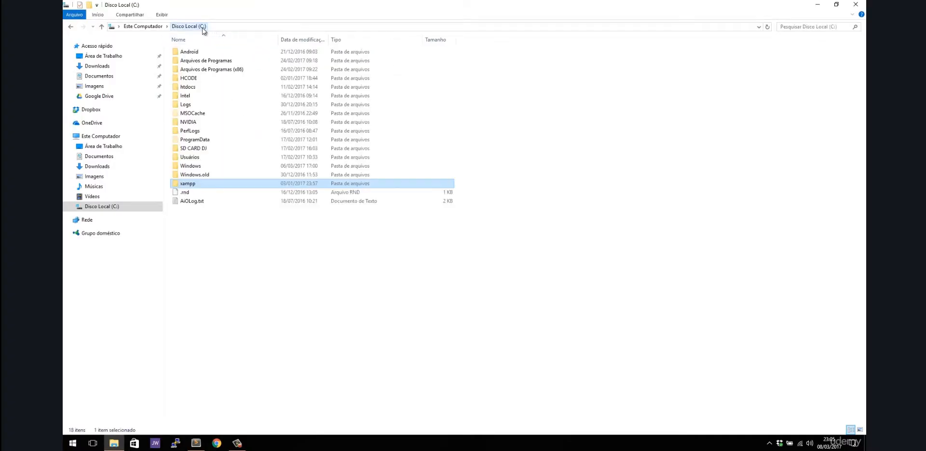
pyautogui.doubleClick(206, 128)
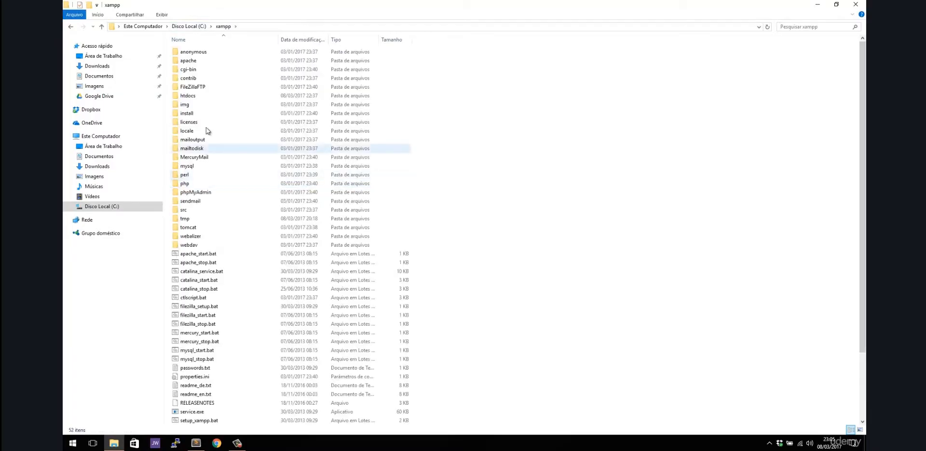
pyautogui.doubleClick(207, 97)
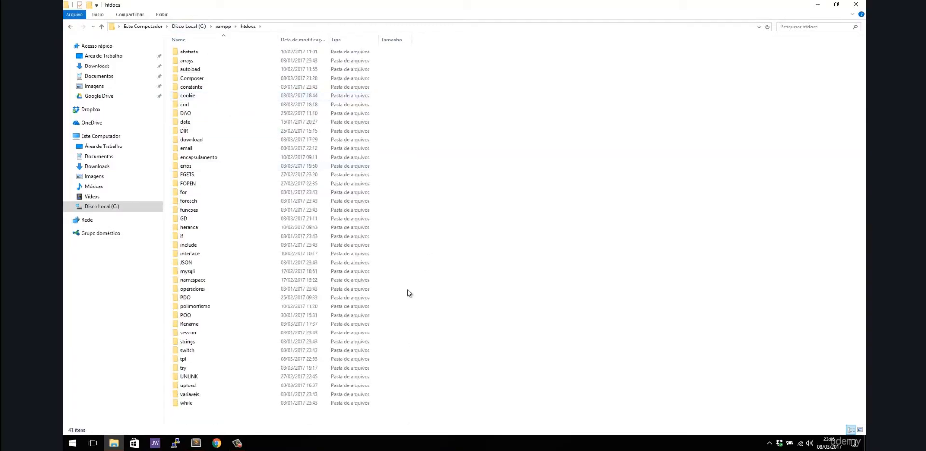
# Create a folder named website in htdocs and open it
pyautogui.rightClick(351, 428)
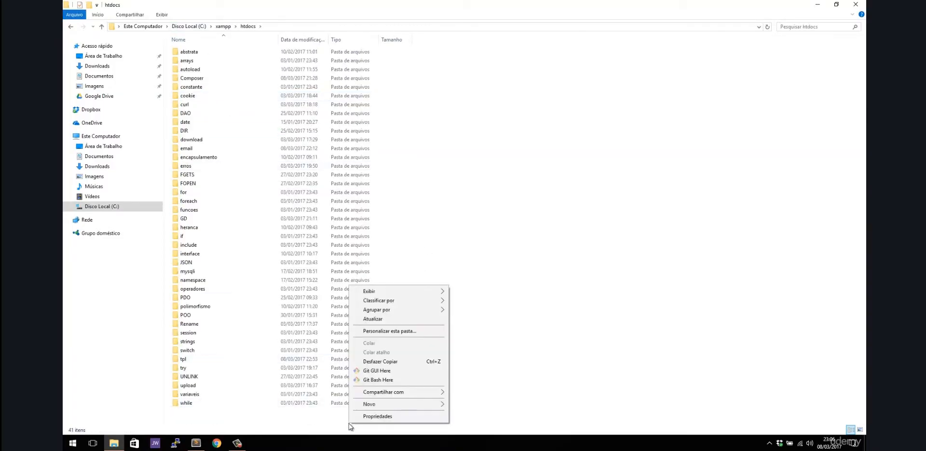
pyautogui.moveTo(440, 405)
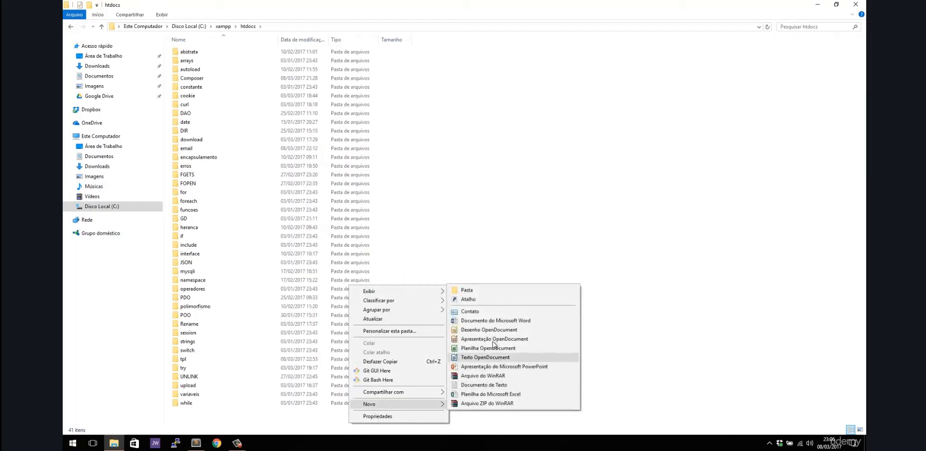
pyautogui.click(483, 291)
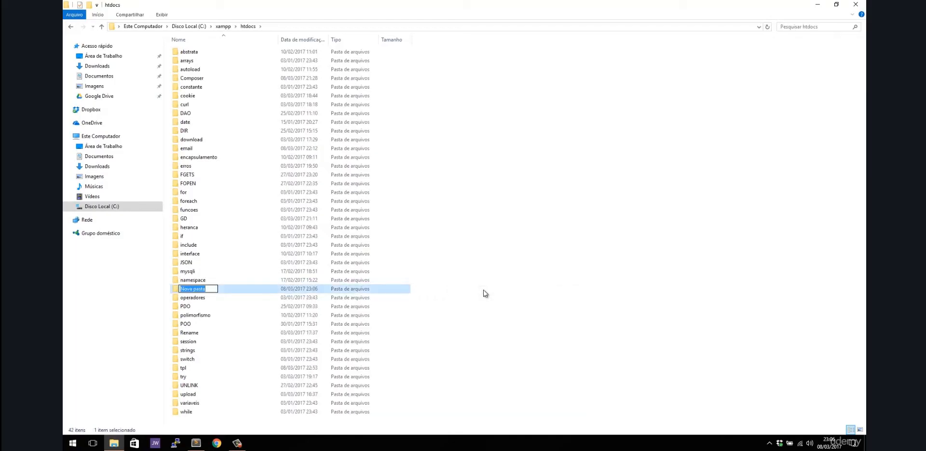
pyautogui.write('website')
pyautogui.press('Return')
pyautogui.press('Return')
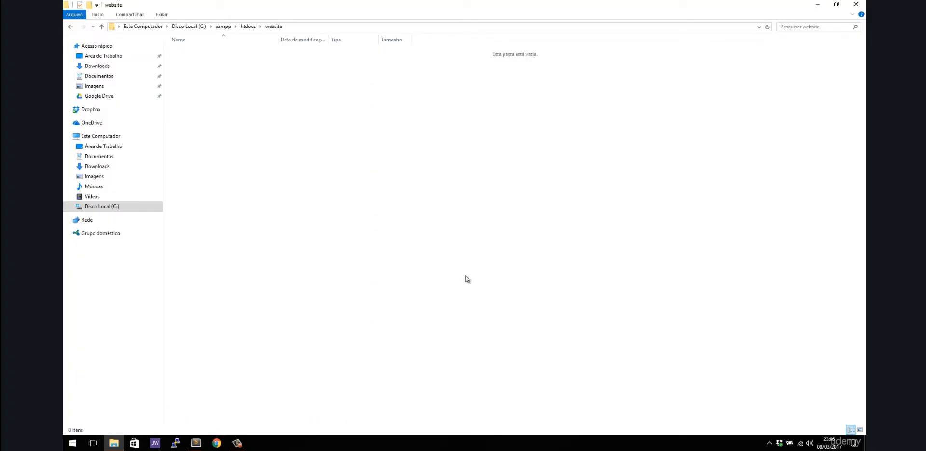
# Create a text document in the website folder, rename it index.php and open it in Sublime Text
pyautogui.rightClick(384, 169)
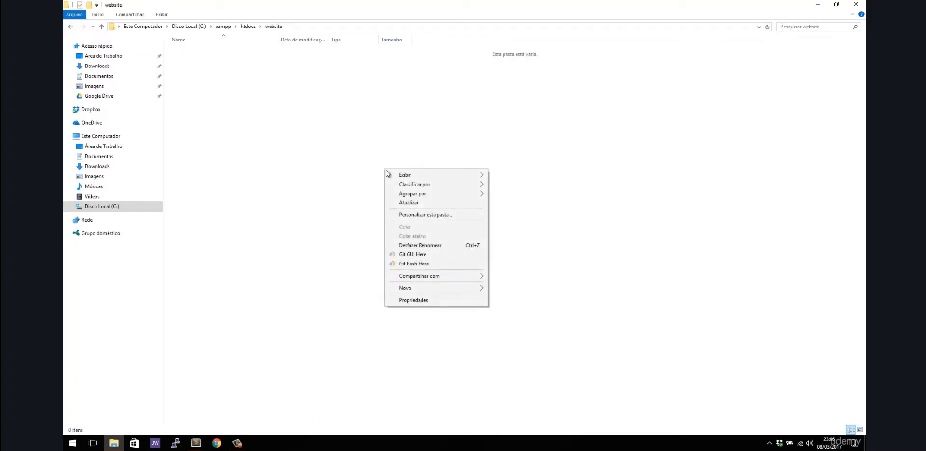
pyautogui.moveTo(461, 288)
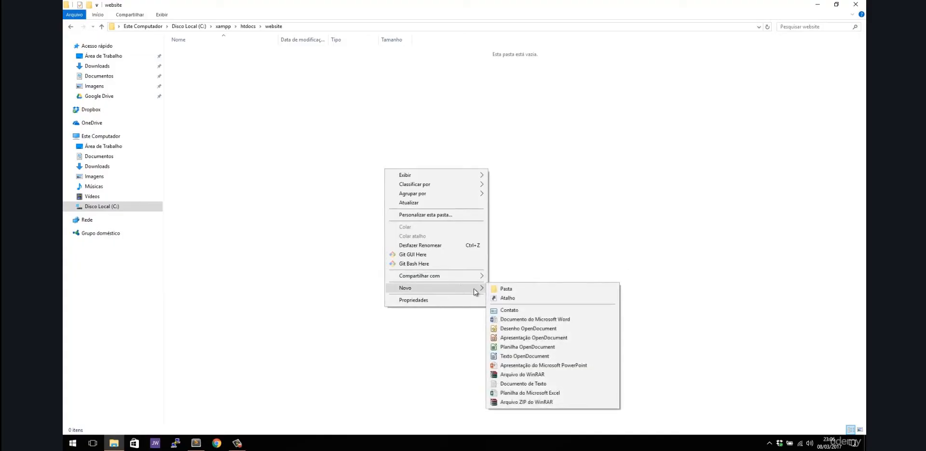
pyautogui.click(585, 384)
pyautogui.hotkey('ctrl', 'a')
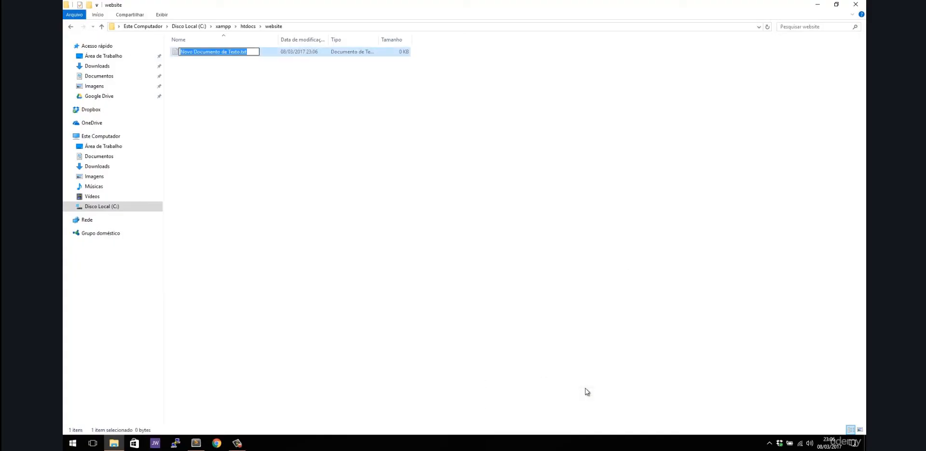
pyautogui.write('index.php')
pyautogui.press('Return')
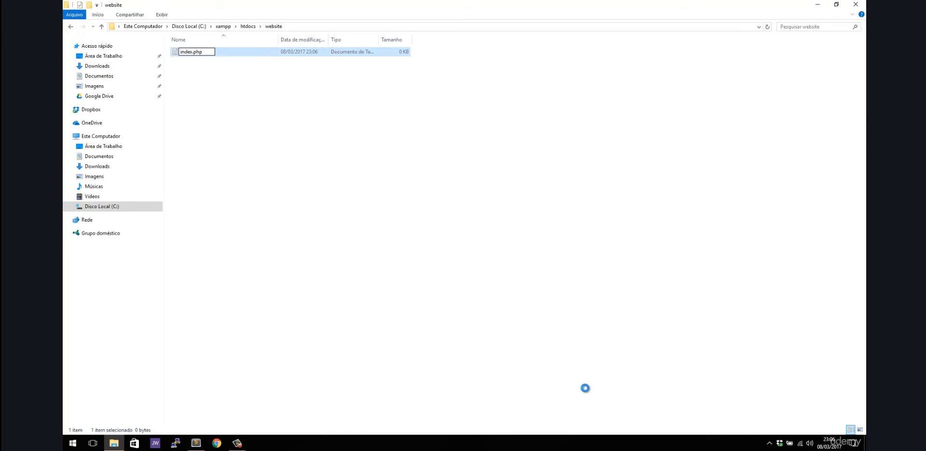
pyautogui.press('Return')
pyautogui.press('Return')
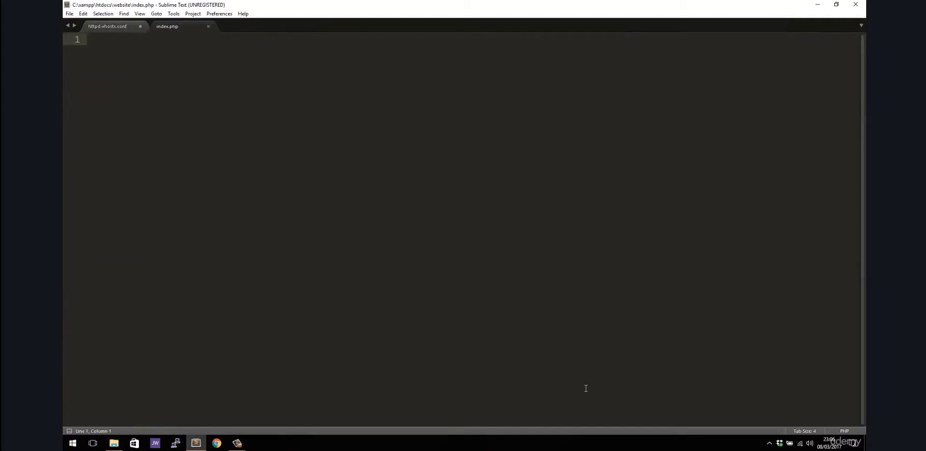
# Write a PHP block that calls phpinfo(); in index.php and save the file
pyautogui.write('php')
pyautogui.press('Tab')
pyautogui.press('Return')
pyautogui.press('Return')
pyautogui.press('Return')
pyautogui.press('Up')
pyautogui.press('Return')
pyautogui.press('Up')
pyautogui.write('p')
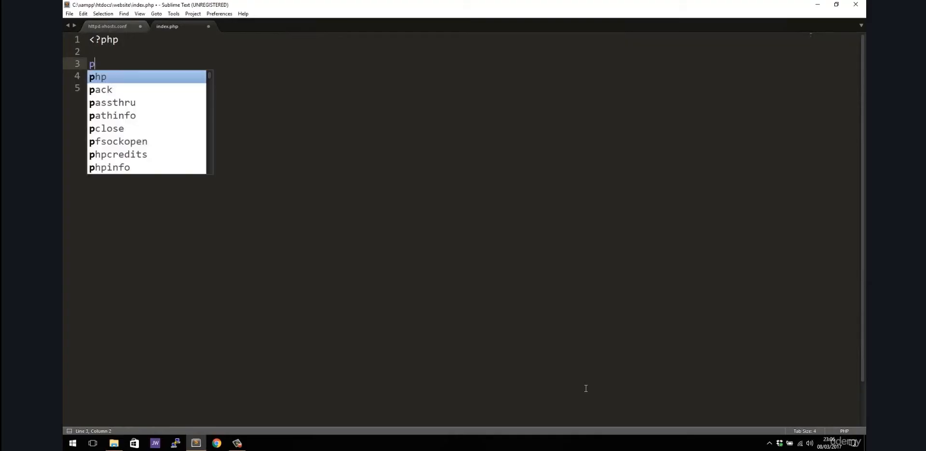
pyautogui.write('hpin')
pyautogui.press('Tab')
pyautogui.write(';')
pyautogui.hotkey('ctrl', 's')
pyautogui.hotkey('ctrl', 's')
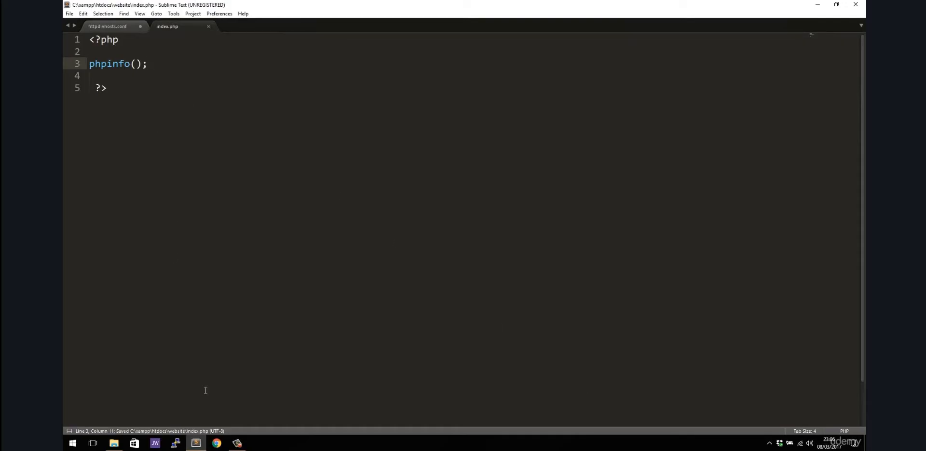
# Switch to Chrome and load localhost/website/ to check the page's PHP output
pyautogui.click(218, 444)
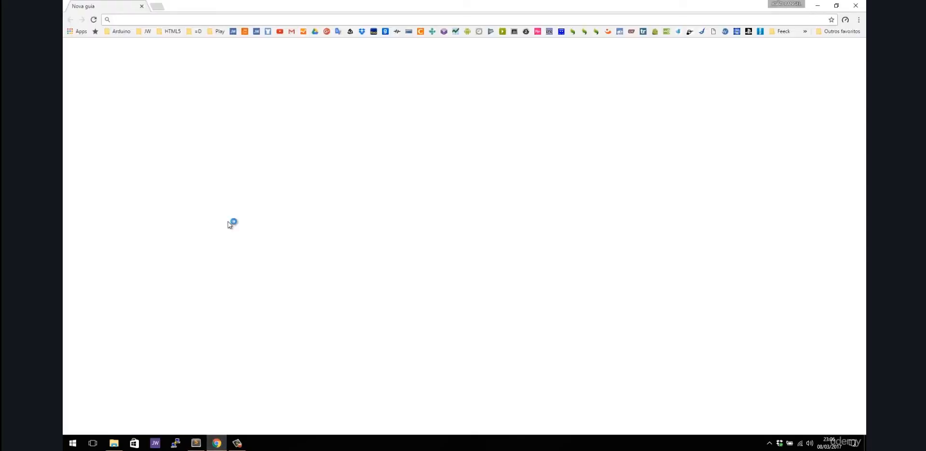
pyautogui.write('localhost')
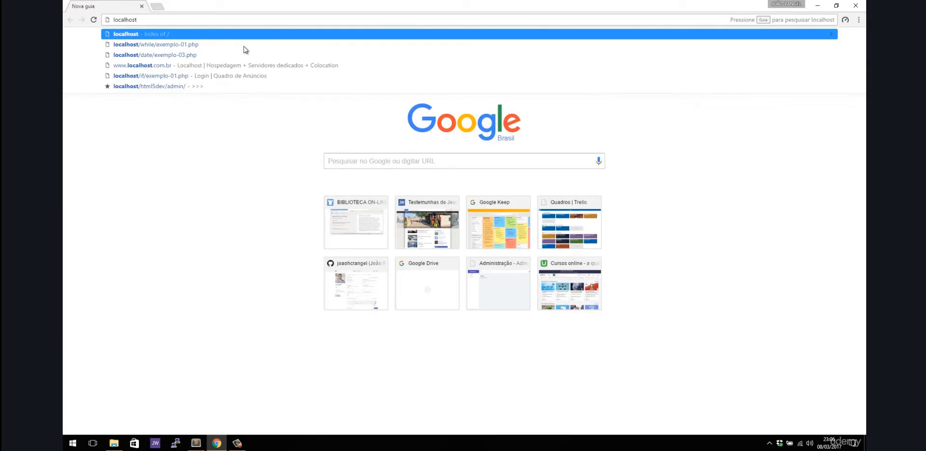
pyautogui.write('/website/inde')
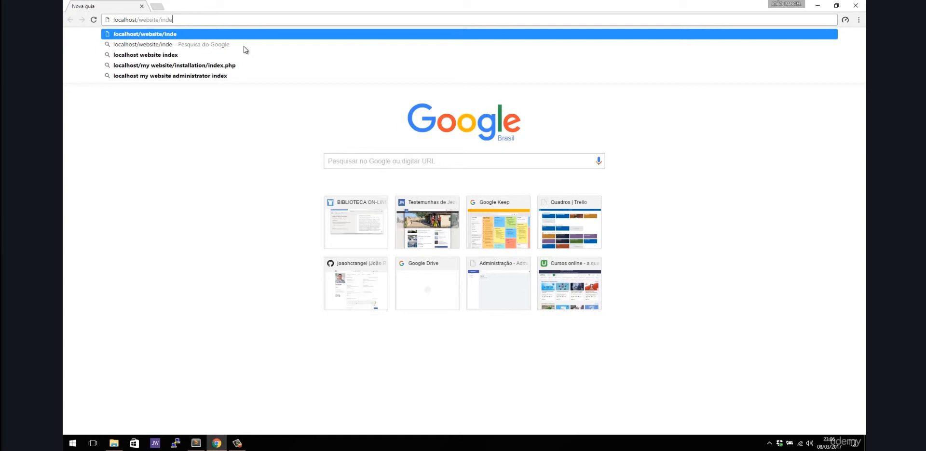
pyautogui.press('Return')
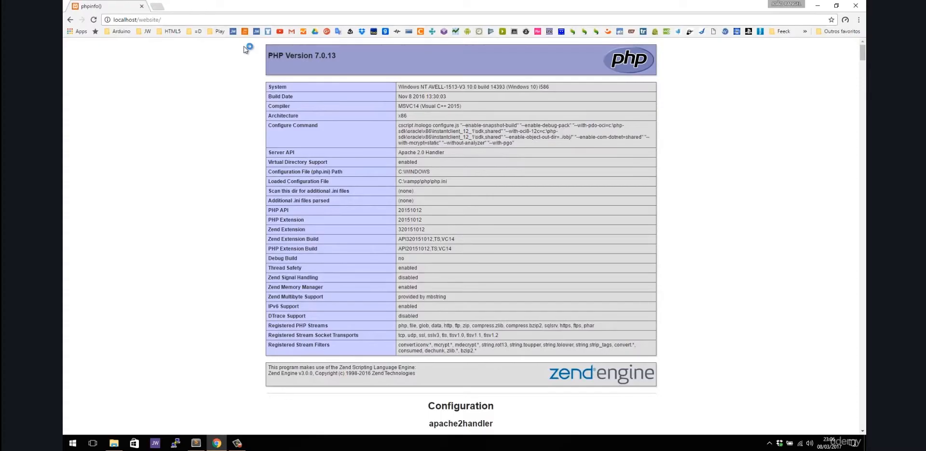
# Copy the website folder's path from File Explorer and return to httpd-vhosts.conf in Sublime Text
pyautogui.click(113, 443)
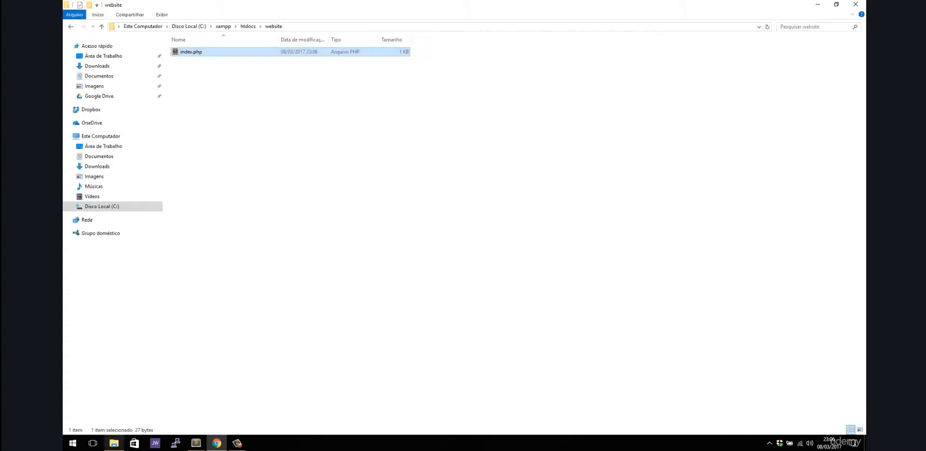
pyautogui.click(313, 27)
pyautogui.hotkey('ctrl', 'c')
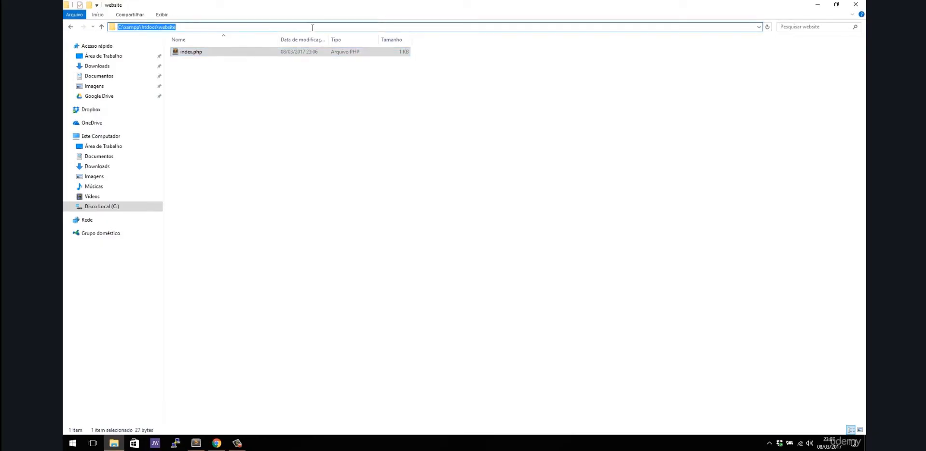
pyautogui.click(199, 444)
pyautogui.click(114, 23)
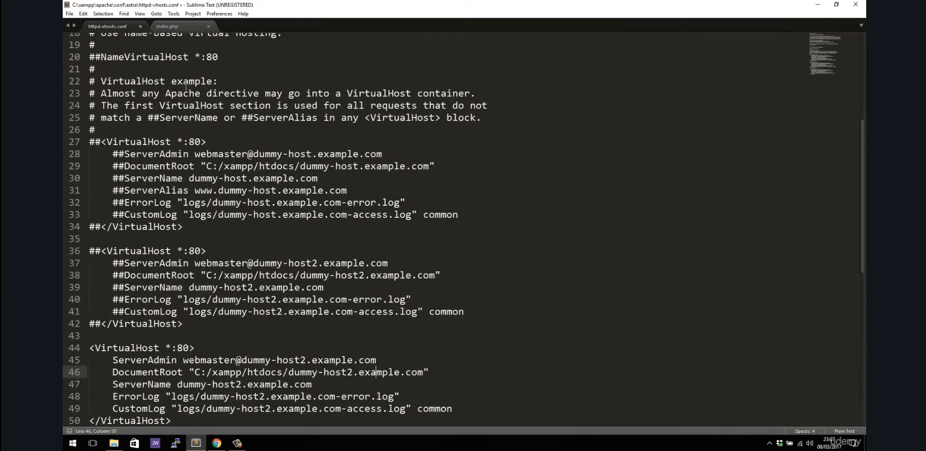
# Replace the DocumentRoot path in the uncommented VirtualHost block with the copied C:\xampp\htdocs\website path
pyautogui.scroll(-4, 250, 286)
pyautogui.moveTo(195, 231); pyautogui.dragTo(341, 246)
pyautogui.moveTo(422, 236); pyautogui.dragTo(422, 233)
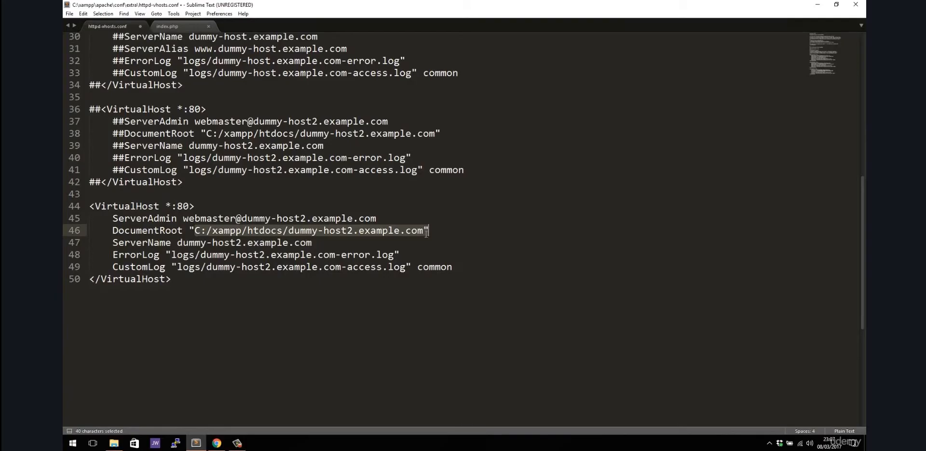
pyautogui.hotkey('ctrl', 'v')
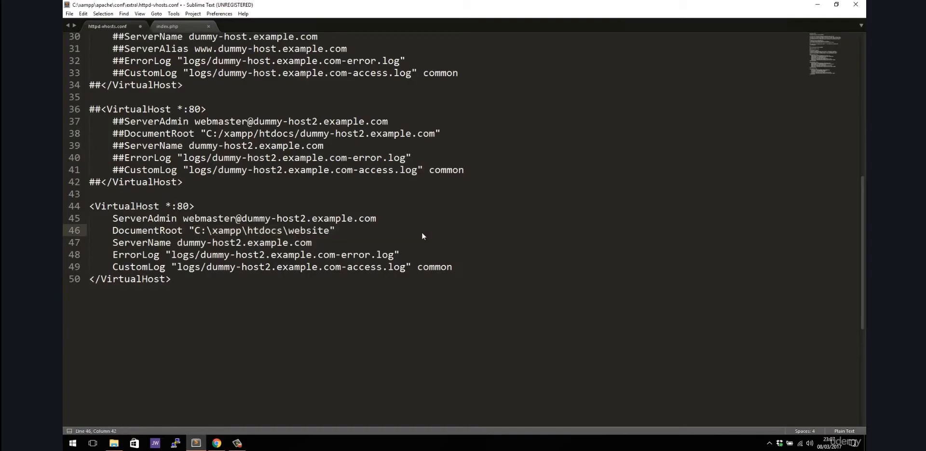
# Change the backslashes in the DocumentRoot path to forward slashes, giving C:/xampp/htdocs/website
pyautogui.press('Left')
pyautogui.press('Left')
pyautogui.press('Left')
pyautogui.press('Left')
pyautogui.press('Left')
pyautogui.press('Left')
pyautogui.hotkey('shift', 'Left')
pyautogui.write('/')
pyautogui.press('Left')
pyautogui.press('Left')
pyautogui.press('Left')
pyautogui.press('Left')
pyautogui.press('Left')
pyautogui.press('Left')
pyautogui.press('Left')
pyautogui.hotkey('shift', 'Left')
pyautogui.write('/')
pyautogui.press('Left')
pyautogui.press('Left')
pyautogui.press('Left')
pyautogui.press('Left')
pyautogui.press('Left')
pyautogui.hotkey('shift', 'Left')
pyautogui.write('/')
# Below the CustomLog line, add a Directory block for "C:/xampp/htdocs" with Order allow,deny, Allow from all and Require all granted
pyautogui.press('Down')
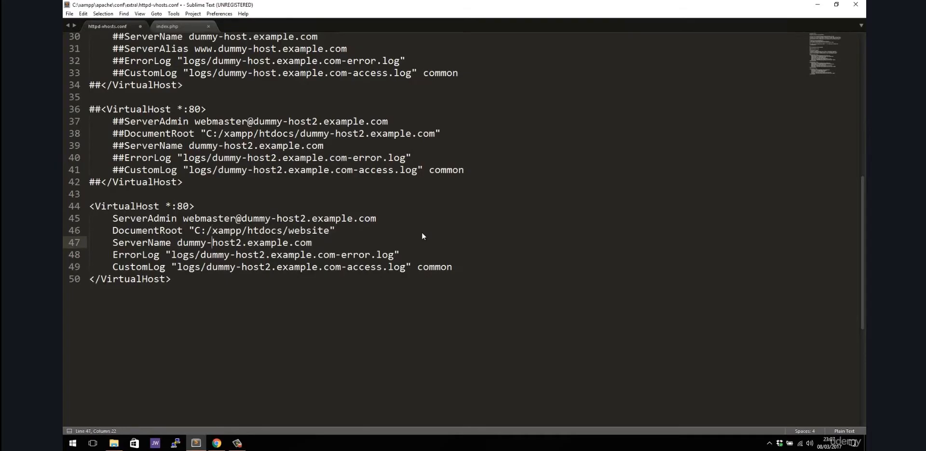
pyautogui.press('Down')
pyautogui.press('Down')
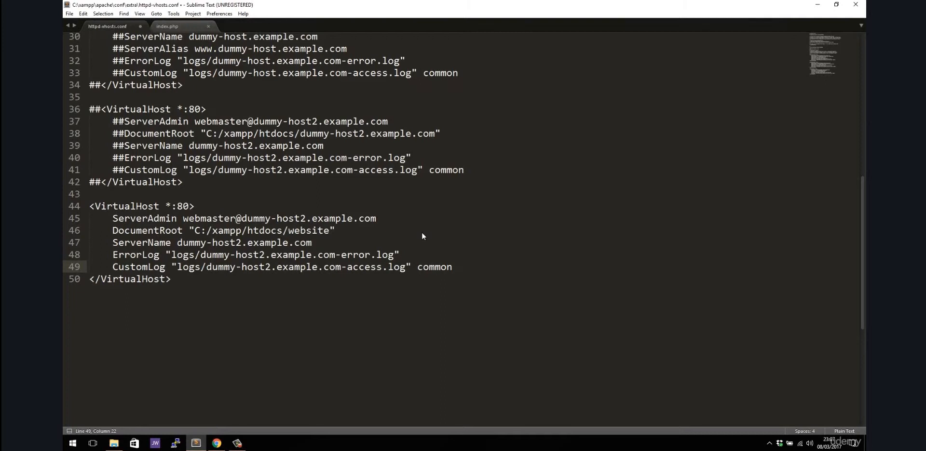
pyautogui.click(465, 267)
pyautogui.press('Return')
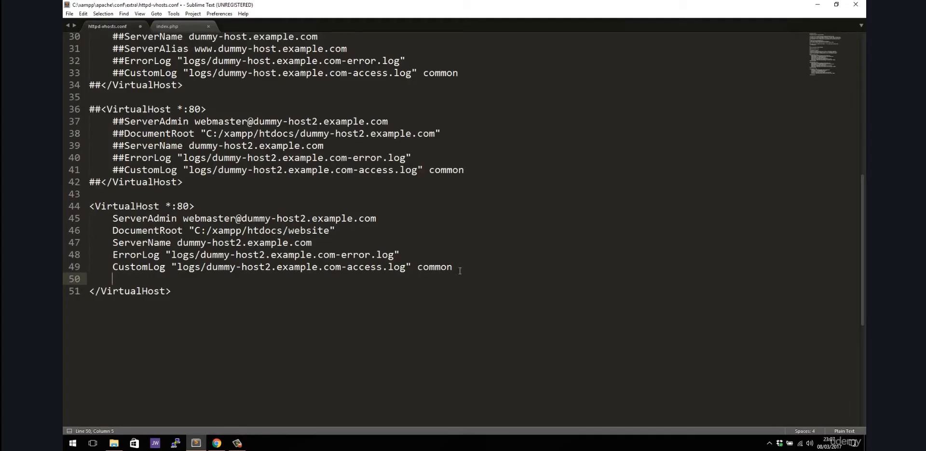
pyautogui.hotkey('alt', 'Tab')
pyautogui.write('<Directory "C:/xampp/htdocs">         Order allow,deny         Allow from all         Require all granted     </Directory>')
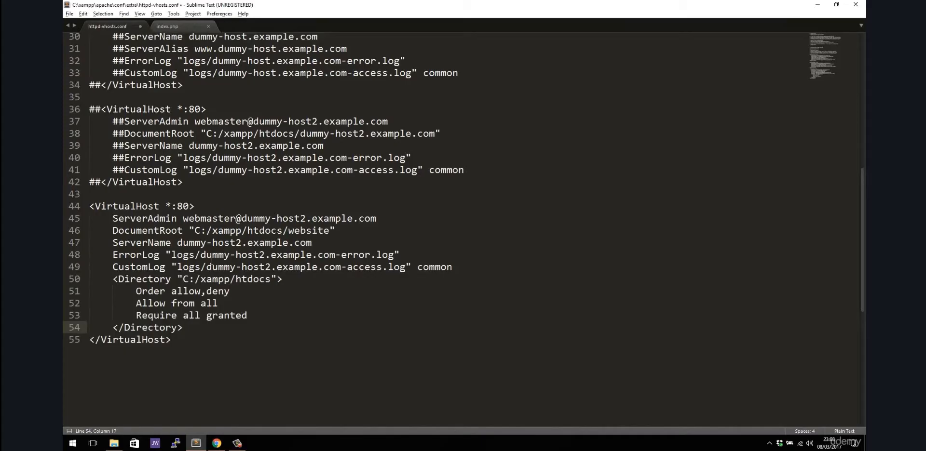
# Copy the DocumentRoot path into the Directory tag so that it reads "C:/xampp/htdocs/website"
pyautogui.moveTo(194, 230); pyautogui.dragTo(328, 232)
pyautogui.hotkey('ctrl', 'c')
pyautogui.moveTo(182, 280); pyautogui.dragTo(268, 282)
pyautogui.hotkey('ctrl', 'v')
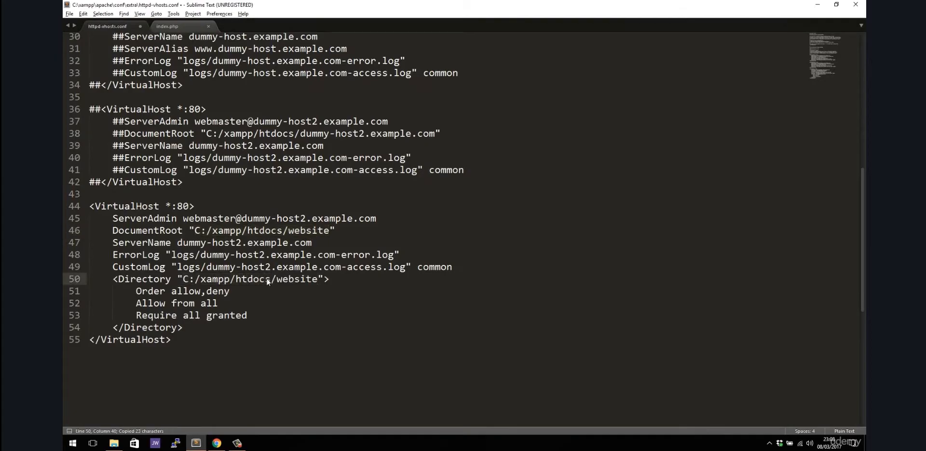
pyautogui.click(291, 292)
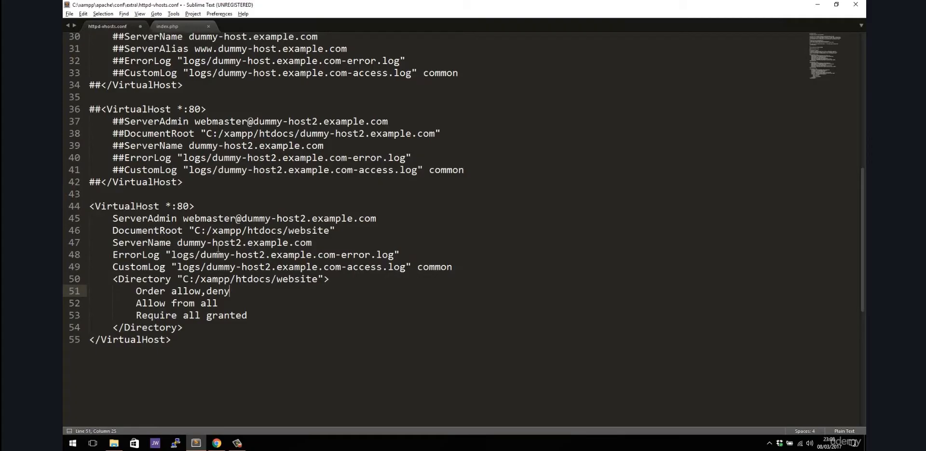
# Set the active virtual host's ServerName to local.cursophp7.com.br
pyautogui.doubleClick(155, 244)
pyautogui.click(177, 243)
pyautogui.moveTo(177, 242); pyautogui.dragTo(313, 218)
pyautogui.press('Right')
pyautogui.hotkey('shift', 'Right')
pyautogui.hotkey('shift', 'Right')
pyautogui.hotkey('shift', 'Right')
pyautogui.hotkey('shift', 'Right')
pyautogui.hotkey('shift', 'Right')
pyautogui.hotkey('shift', 'Right')
pyautogui.hotkey('shift', 'Right')
pyautogui.hotkey('shift', 'Right')
pyautogui.hotkey('shift', 'Right')
pyautogui.hotkey('shift', 'Right')
pyautogui.hotkey('shift', 'Right')
pyautogui.hotkey('shift', 'Right')
pyautogui.hotkey('shift', 'Right')
pyautogui.hotkey('shift', 'Right')
pyautogui.hotkey('shift', 'Right')
pyautogui.hotkey('shift', 'Right')
pyautogui.hotkey('shift', 'Right')
pyautogui.hotkey('shift', 'Right')
pyautogui.hotkey('shift', 'Right')
pyautogui.hotkey('shift', 'Right')
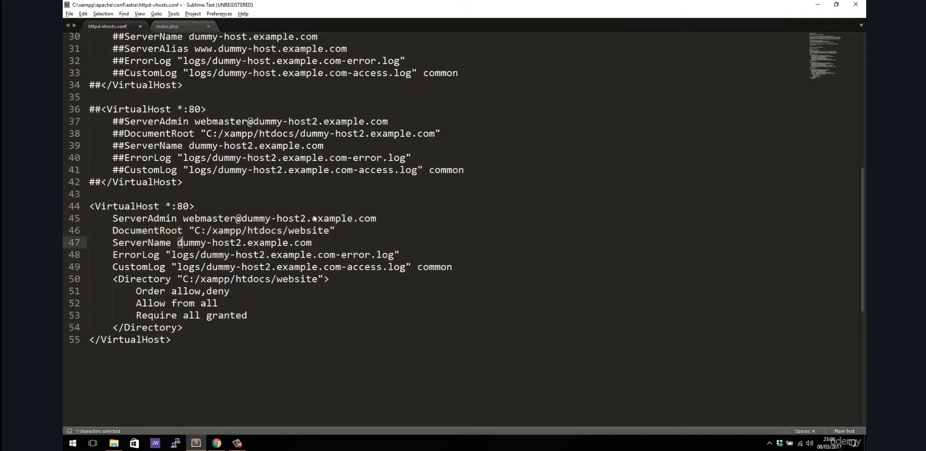
pyautogui.hotkey('shift', 'Right')
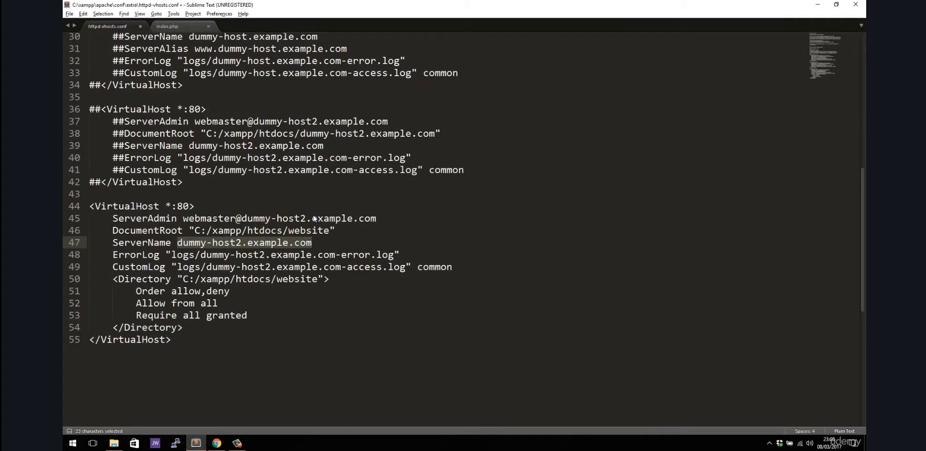
pyautogui.write('local')
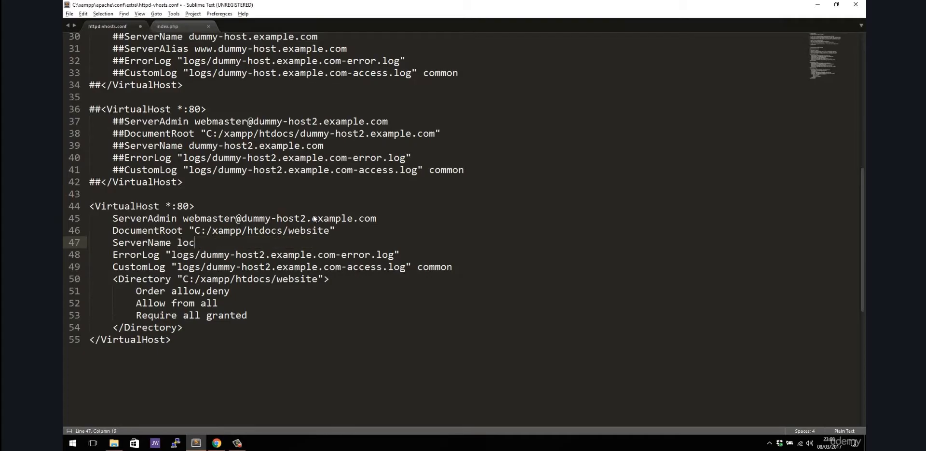
pyautogui.write('.cursophp7.com.br')
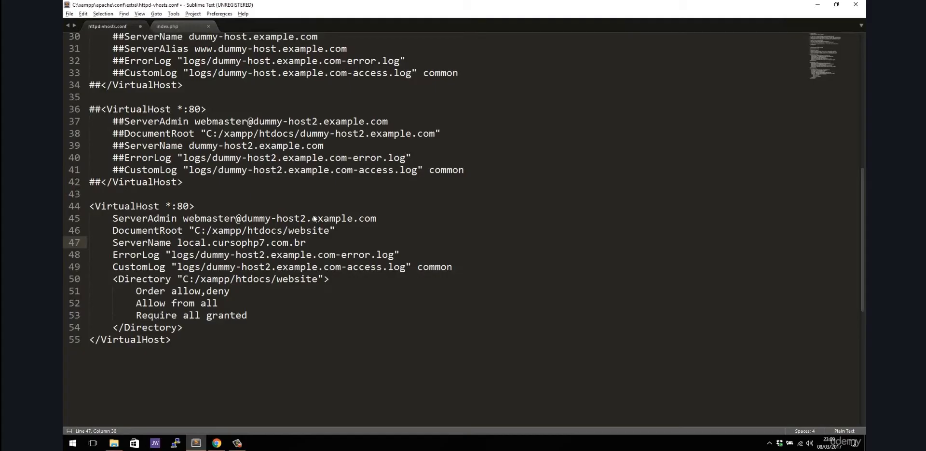
# Copy the server name local.cursophp7.com.br and save httpd-vhosts.conf
pyautogui.hotkey('shift', 'Left')
pyautogui.hotkey('shift', 'Left')
pyautogui.hotkey('shift', 'Left')
pyautogui.hotkey('shift', 'Left')
pyautogui.hotkey('shift', 'Left')
pyautogui.hotkey('shift', 'Left')
pyautogui.hotkey('shift', 'Left')
pyautogui.hotkey('shift', 'Left')
pyautogui.hotkey('shift', 'Left')
pyautogui.hotkey('shift', 'Left')
pyautogui.hotkey('shift', 'Left')
pyautogui.hotkey('shift', 'Left')
pyautogui.hotkey('shift', 'Left')
pyautogui.hotkey('shift', 'Left')
pyautogui.hotkey('shift', 'Left')
pyautogui.hotkey('shift', 'Left')
pyautogui.hotkey('shift', 'Left')
pyautogui.hotkey('shift', 'Left')
pyautogui.hotkey('shift', 'Left')
pyautogui.hotkey('shift', 'Left')
pyautogui.hotkey('shift', 'Left')
pyautogui.hotkey('shift', 'Left')
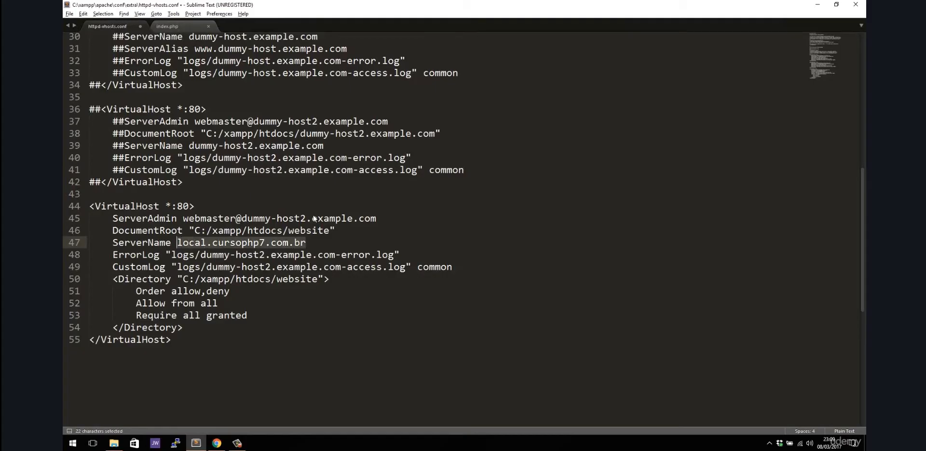
pyautogui.hotkey('ctrl', 'c')
pyautogui.hotkey('ctrl', 's')
# Switch to File Explorer and go to the folder C:\Windows\System32\drivers\etc
pyautogui.click(115, 443)
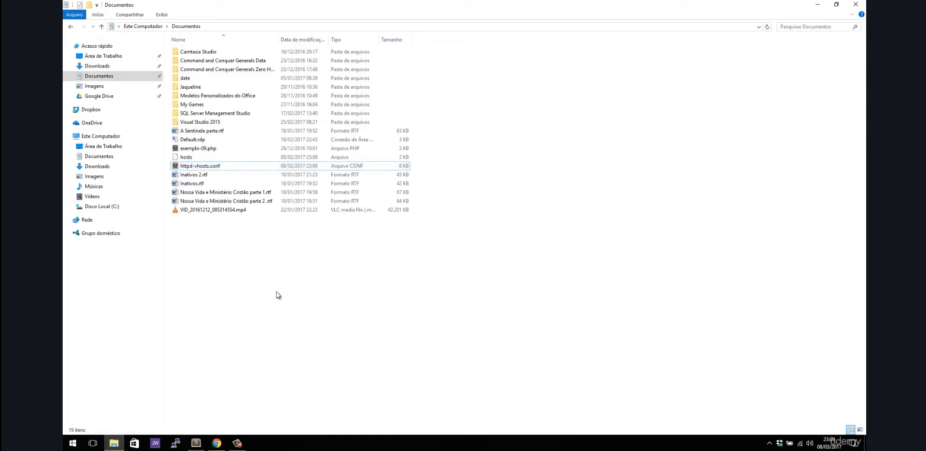
pyautogui.click(138, 211)
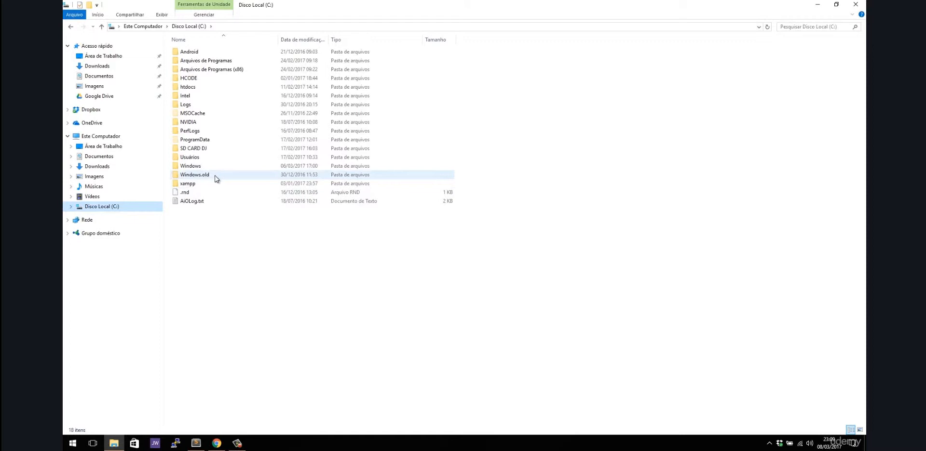
pyautogui.doubleClick(225, 167)
pyautogui.click(225, 167)
pyautogui.write('sy')
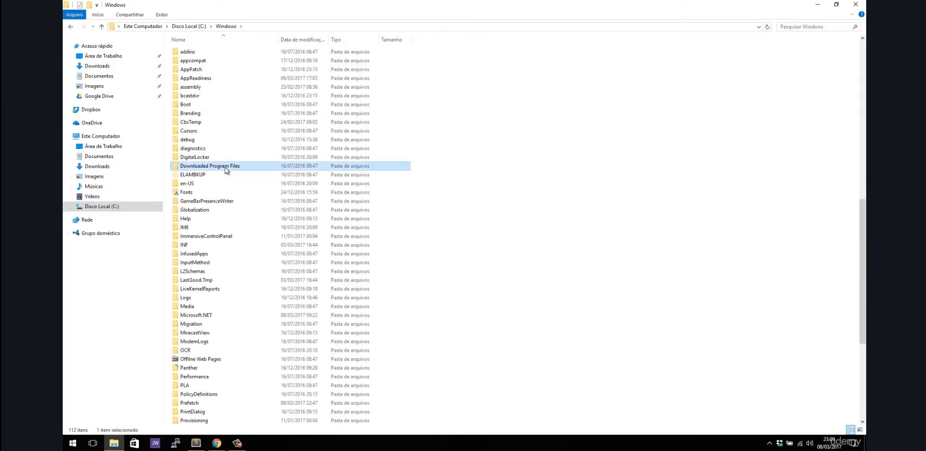
pyautogui.doubleClick(225, 163)
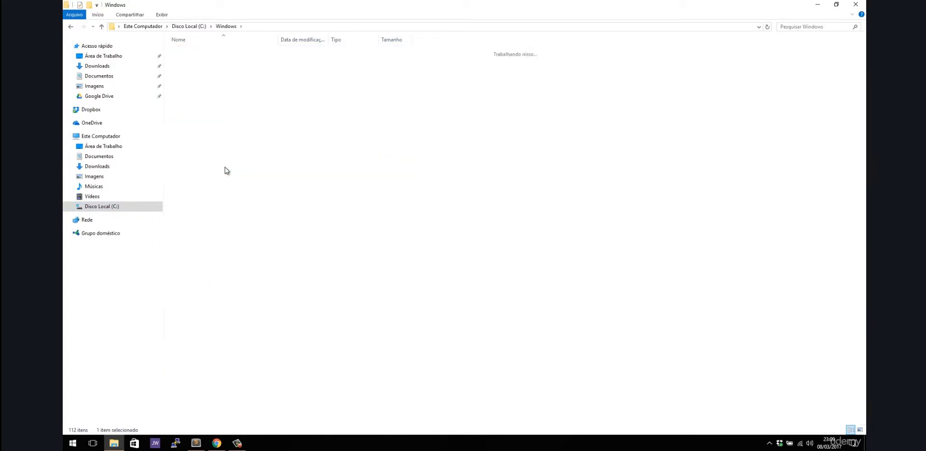
pyautogui.write('dr')
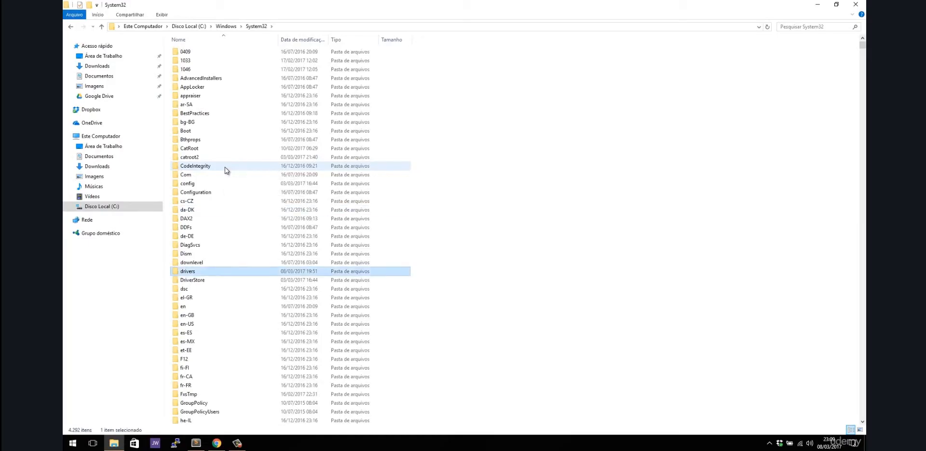
pyautogui.press('Return')
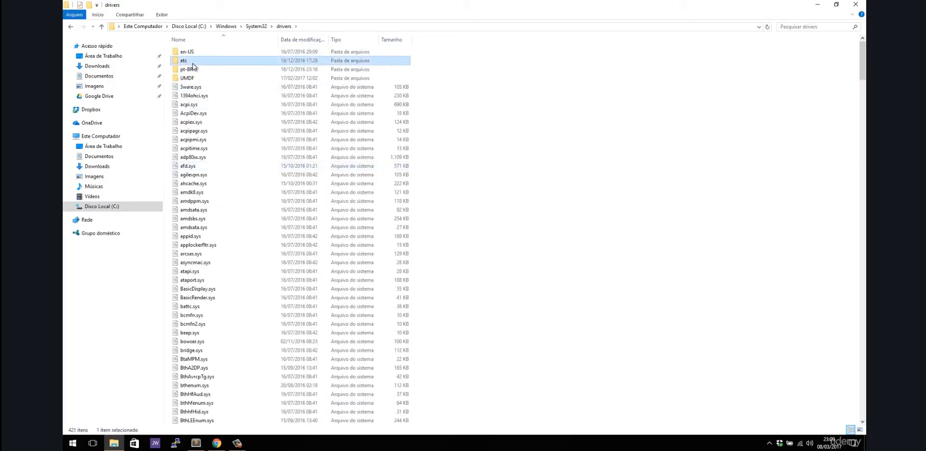
pyautogui.doubleClick(194, 60)
# Open the hosts file from the etc folder in Sublime Text
pyautogui.click(194, 54)
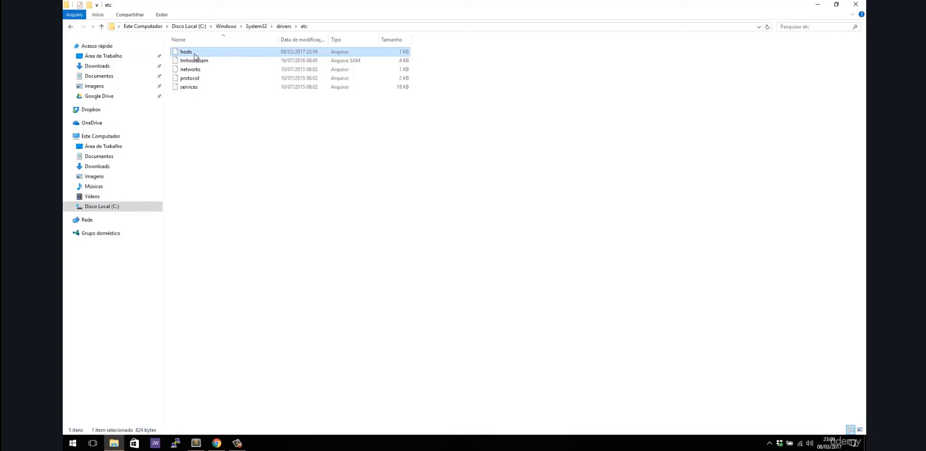
pyautogui.rightClick(194, 53)
pyautogui.click(212, 69)
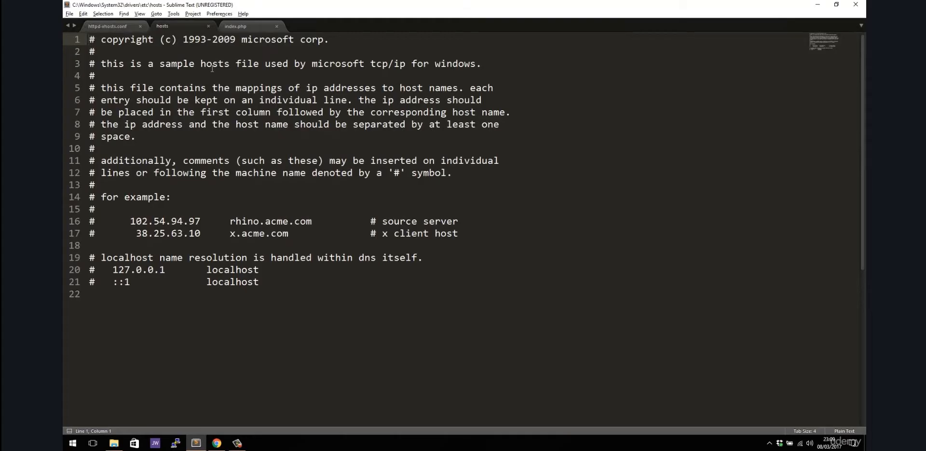
# Add a new empty line at the end of the hosts file, below the localhost entries
pyautogui.press('Down')
pyautogui.press('Down')
pyautogui.press('Down')
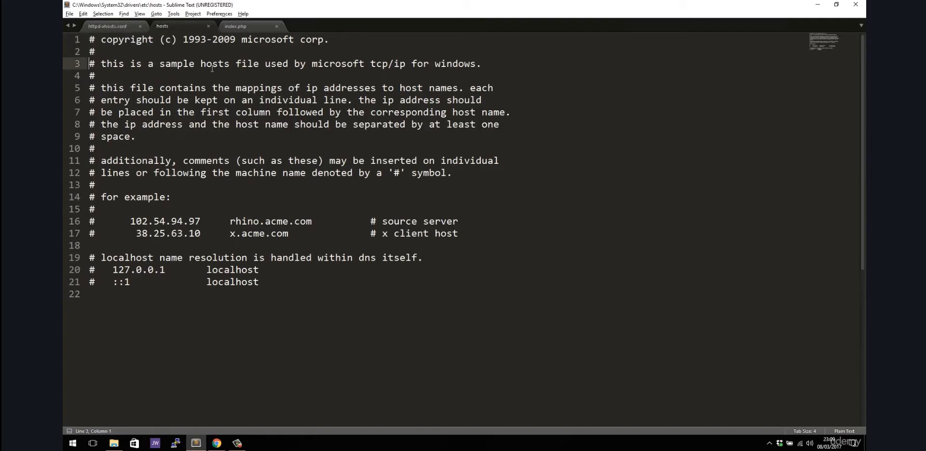
pyautogui.click(107, 292)
pyautogui.press('Return')
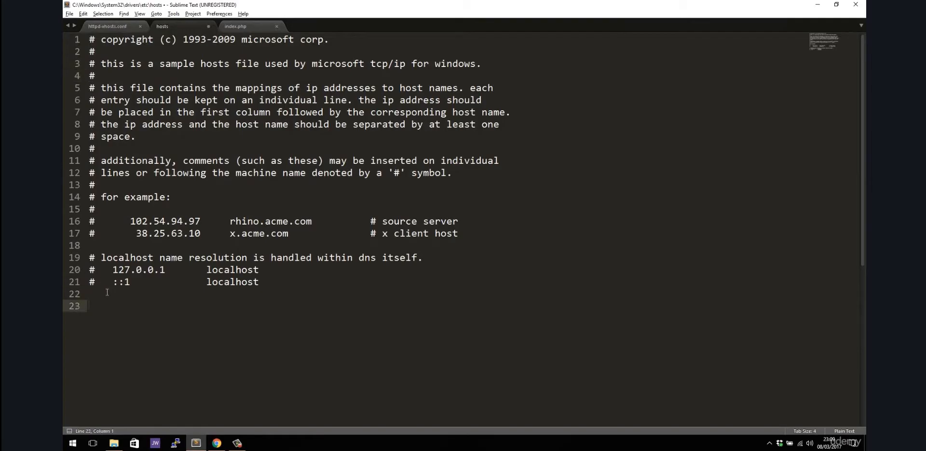